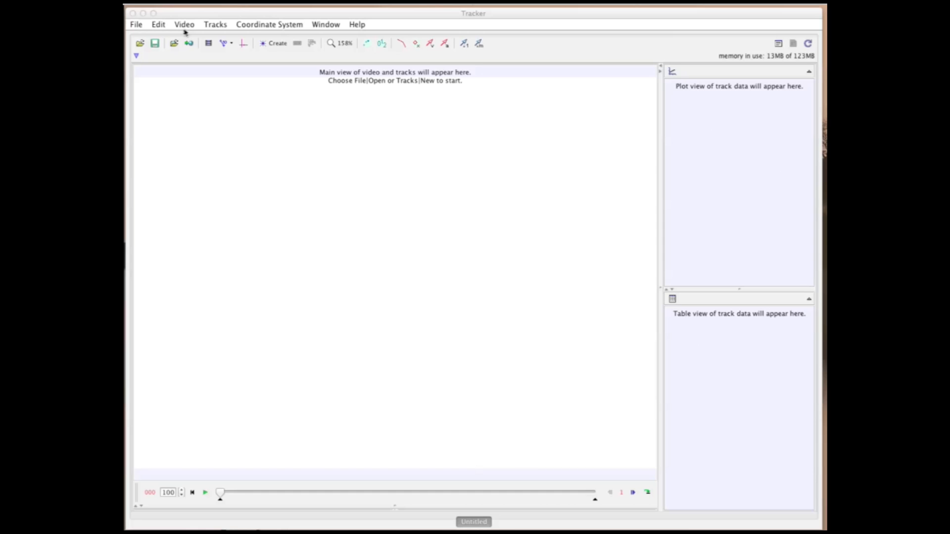
Start a video import and browse to the Tracker folder inside Documents.
{"action": "left_click", "coordinate": [184, 25]}
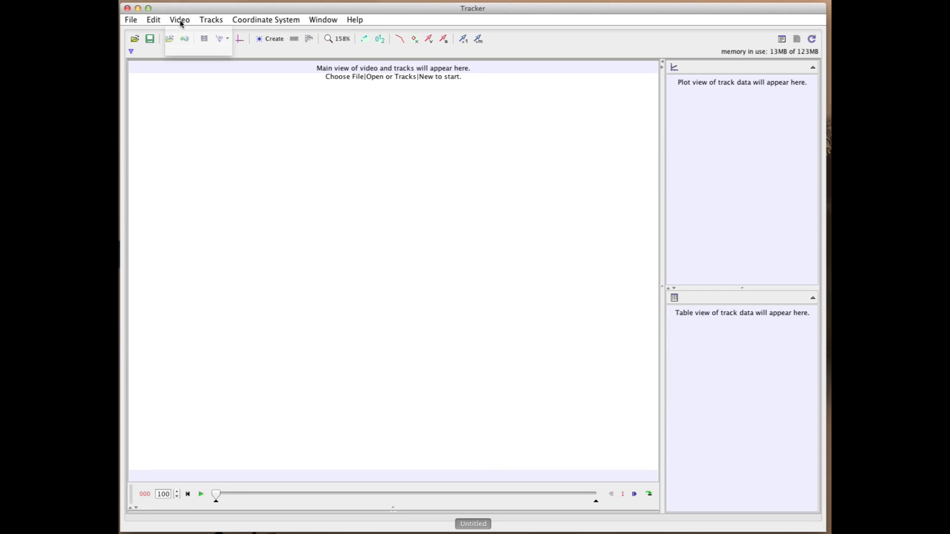
{"action": "left_click", "coordinate": [184, 34]}
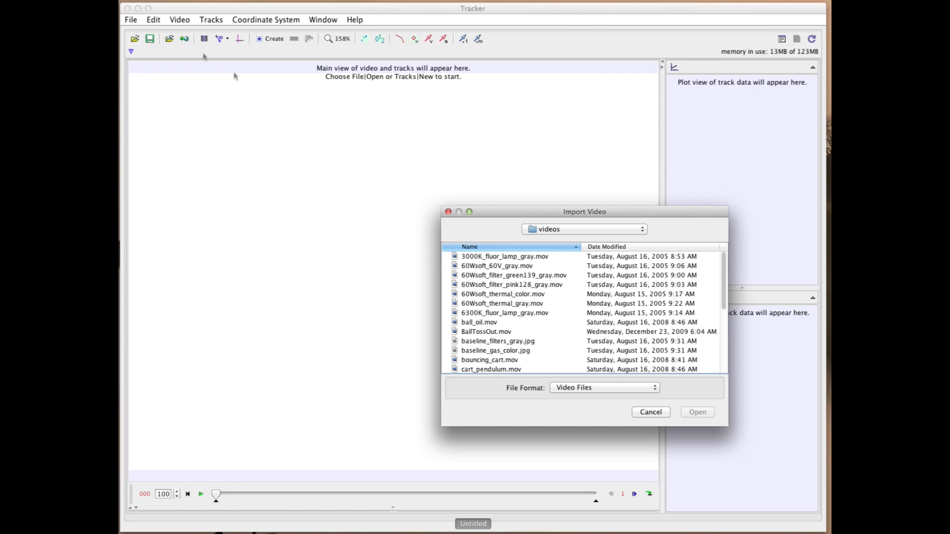
{"action": "left_click_drag", "start_coordinate": [599, 213], "coordinate": [479, 101]}
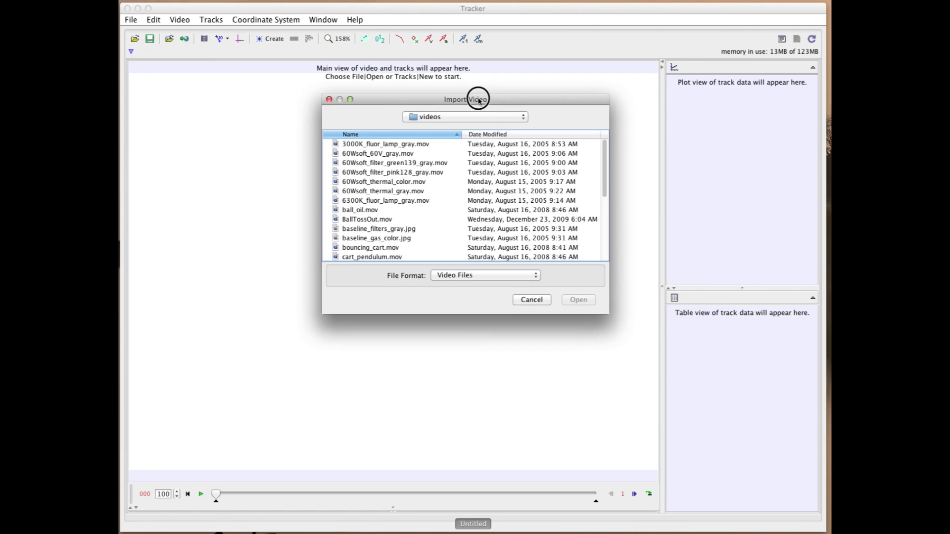
{"action": "left_click", "coordinate": [524, 119]}
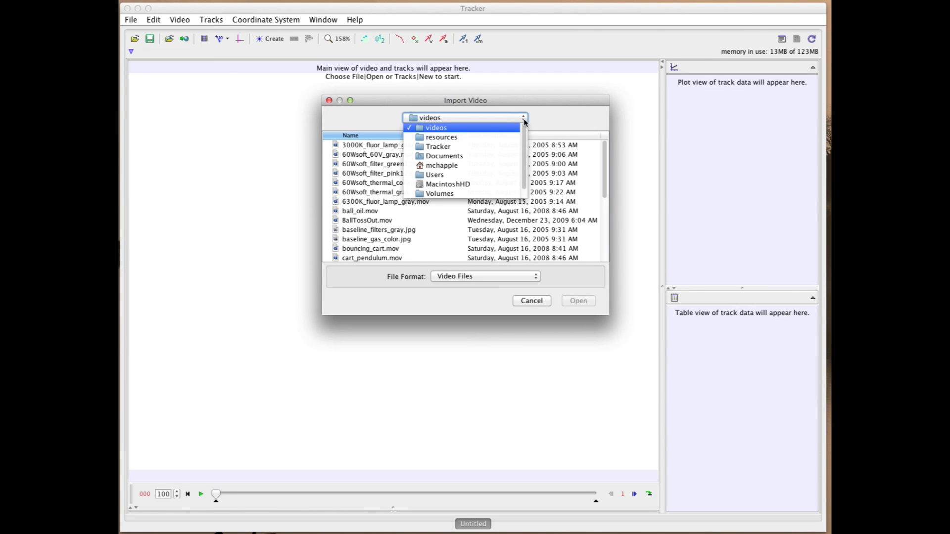
{"action": "left_click", "coordinate": [463, 156]}
{"action": "scroll", "coordinate": [409, 221], "scroll_direction": "down", "scroll_amount": 5}
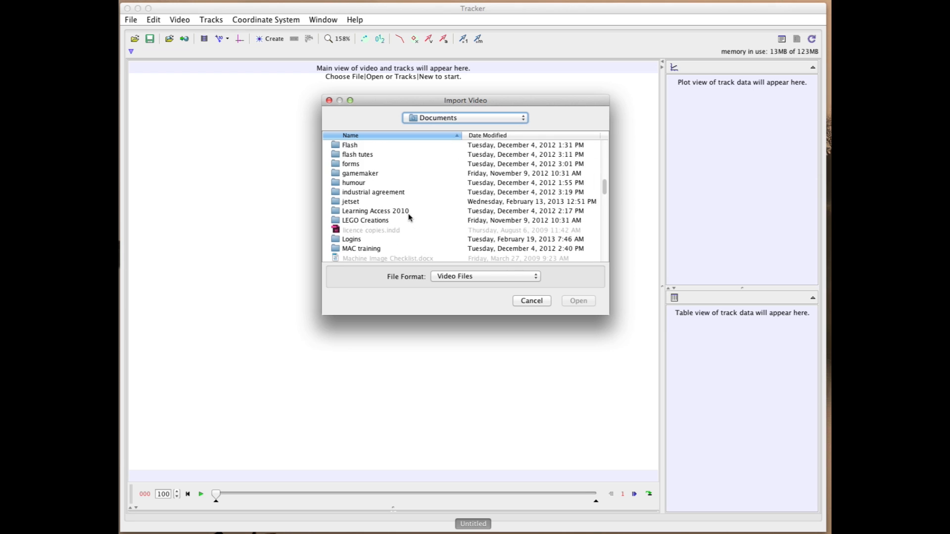
{"action": "scroll", "coordinate": [389, 216], "scroll_direction": "down", "scroll_amount": 10}
{"action": "scroll", "coordinate": [363, 212], "scroll_direction": "up", "scroll_amount": 5}
{"action": "scroll", "coordinate": [364, 212], "scroll_direction": "down", "scroll_amount": 15}
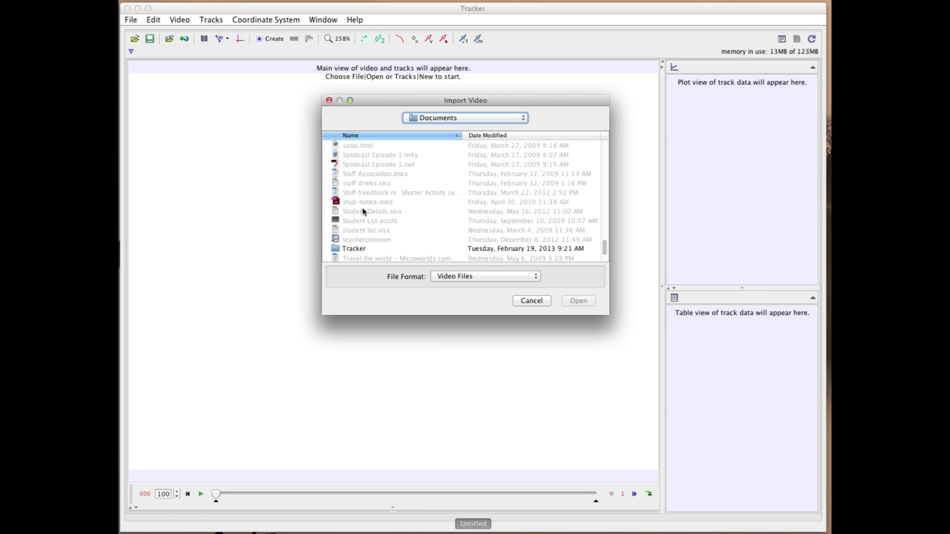
{"action": "double_click", "coordinate": [345, 249]}
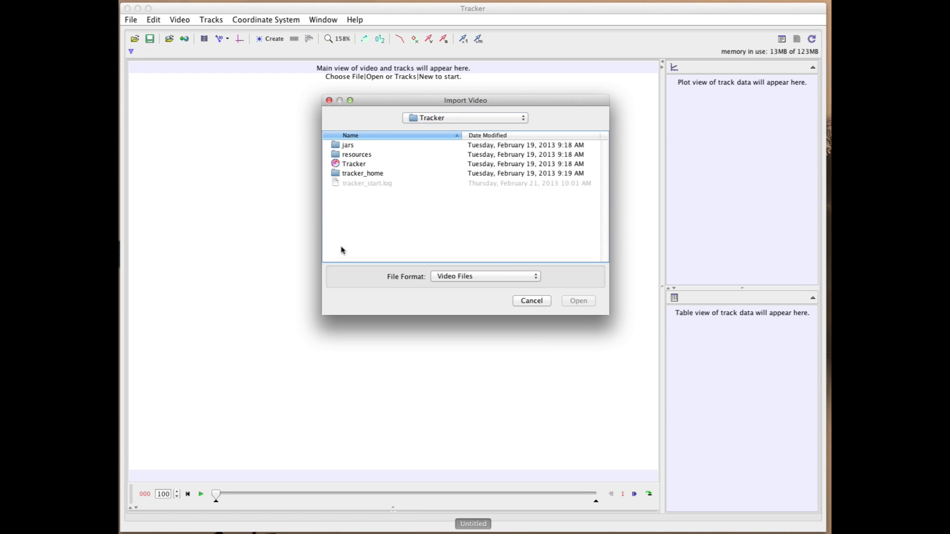
Import BallTossOut.mov from the resources/videos folder and acknowledge the frame durations notice.
{"action": "double_click", "coordinate": [337, 156]}
{"action": "left_click", "coordinate": [337, 157]}
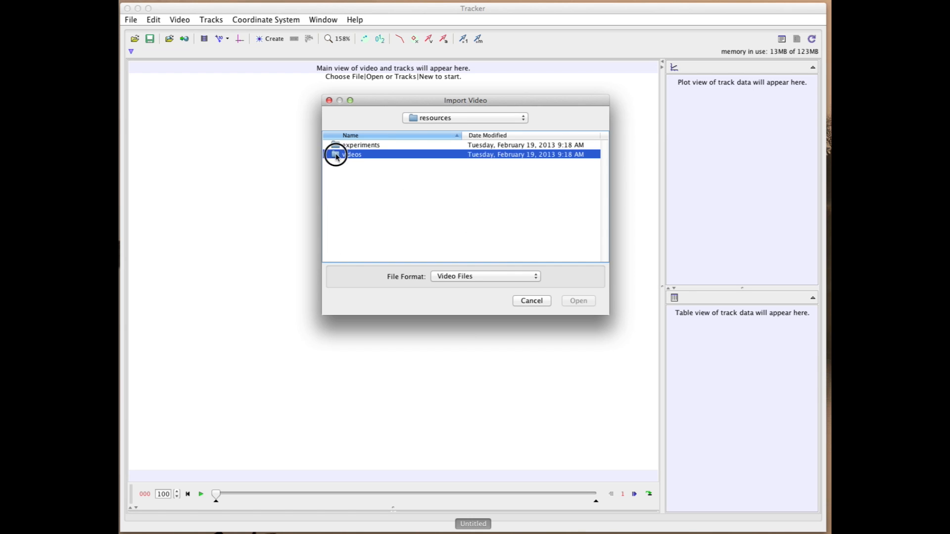
{"action": "double_click", "coordinate": [337, 157]}
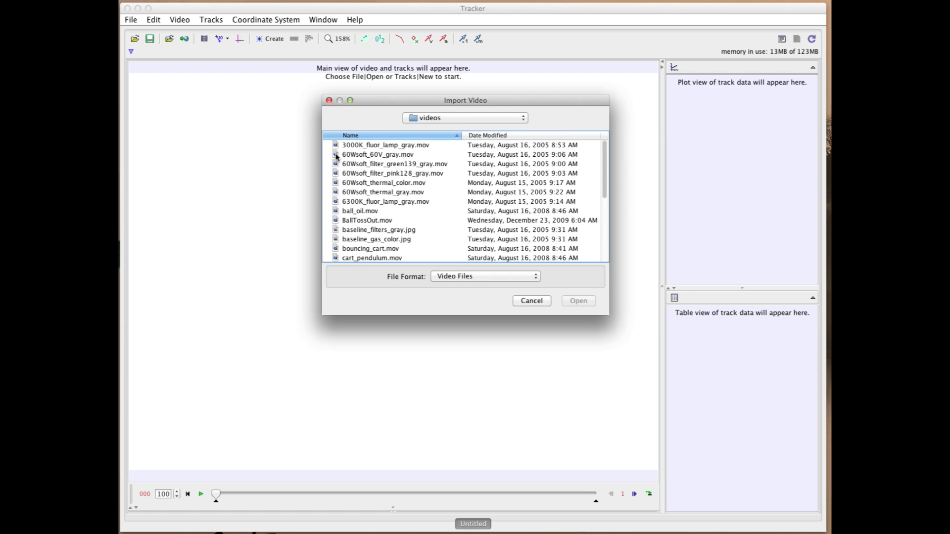
{"action": "left_click", "coordinate": [340, 221]}
{"action": "left_click", "coordinate": [578, 300]}
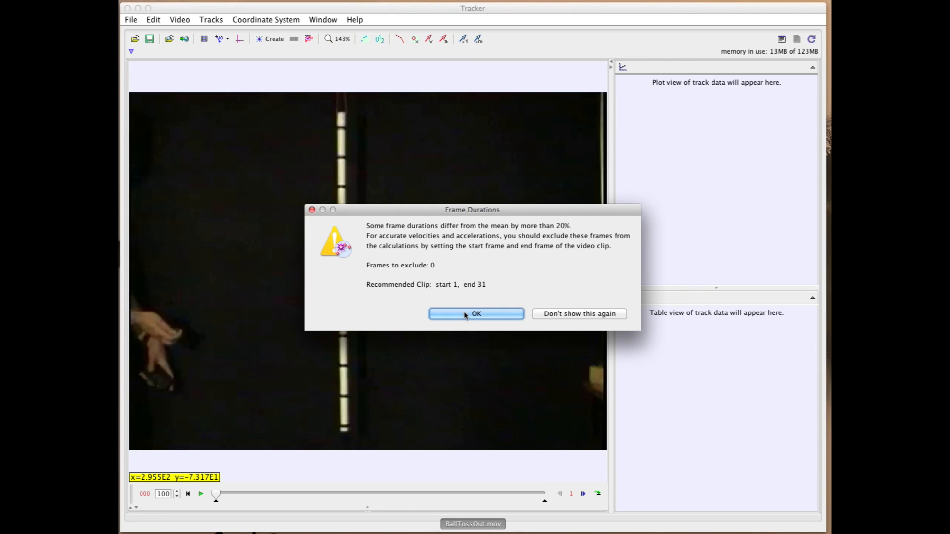
{"action": "left_click", "coordinate": [465, 315]}
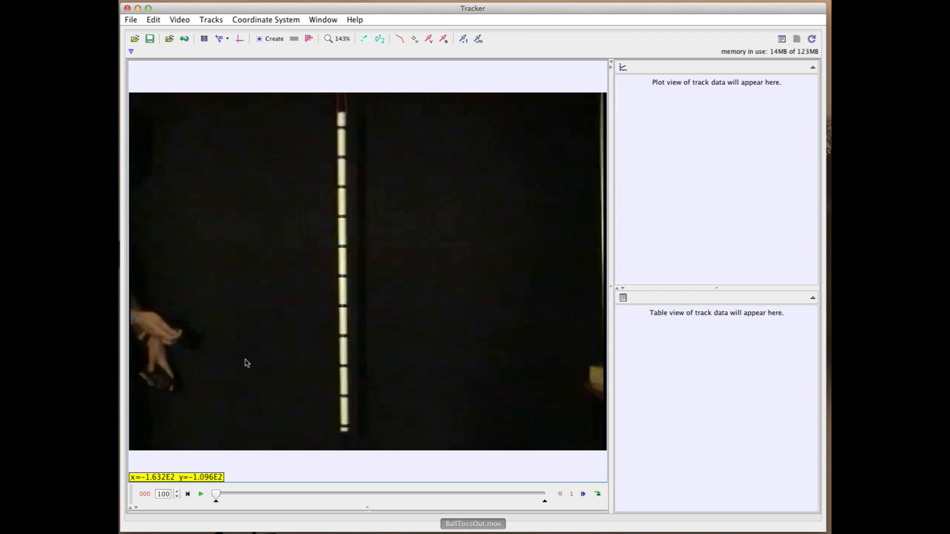
Scrub to the frame where the ball is about to leave the hand and set the clip's start frame to 9.
{"action": "left_click_drag", "start_coordinate": [217, 494], "coordinate": [312, 495]}
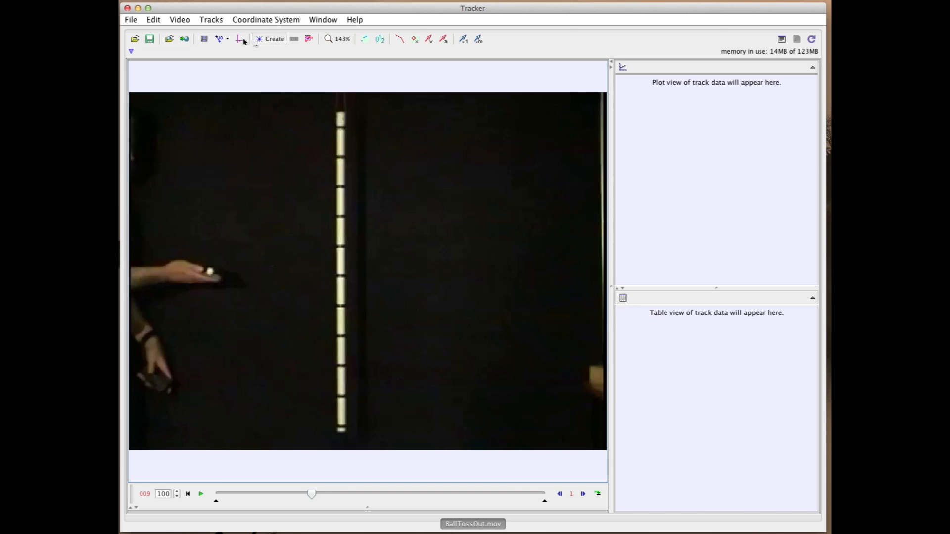
{"action": "left_click", "coordinate": [204, 39]}
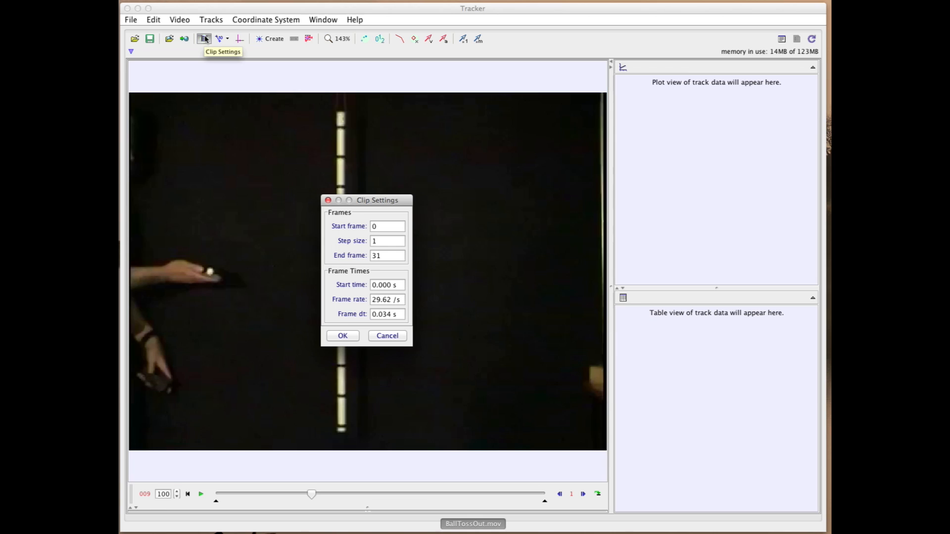
{"action": "left_click", "coordinate": [382, 226]}
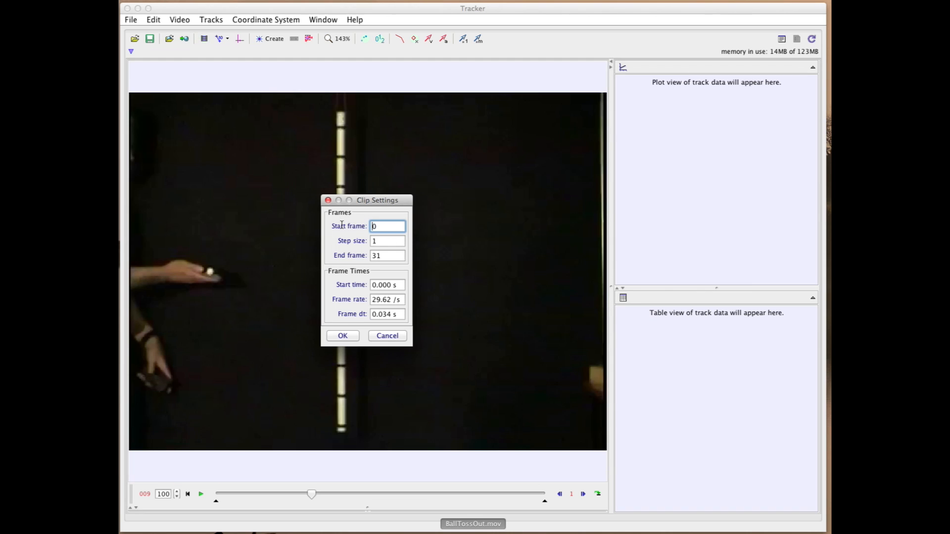
{"action": "left_click", "coordinate": [378, 227]}
{"action": "left_click_drag", "start_coordinate": [378, 228], "coordinate": [369, 228]}
{"action": "type", "text": "9"}
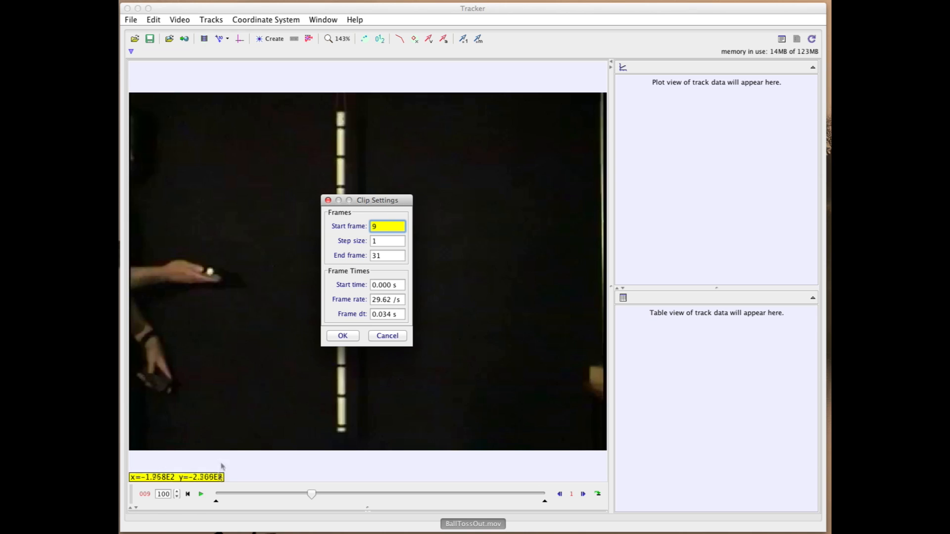
{"action": "left_click", "coordinate": [144, 495]}
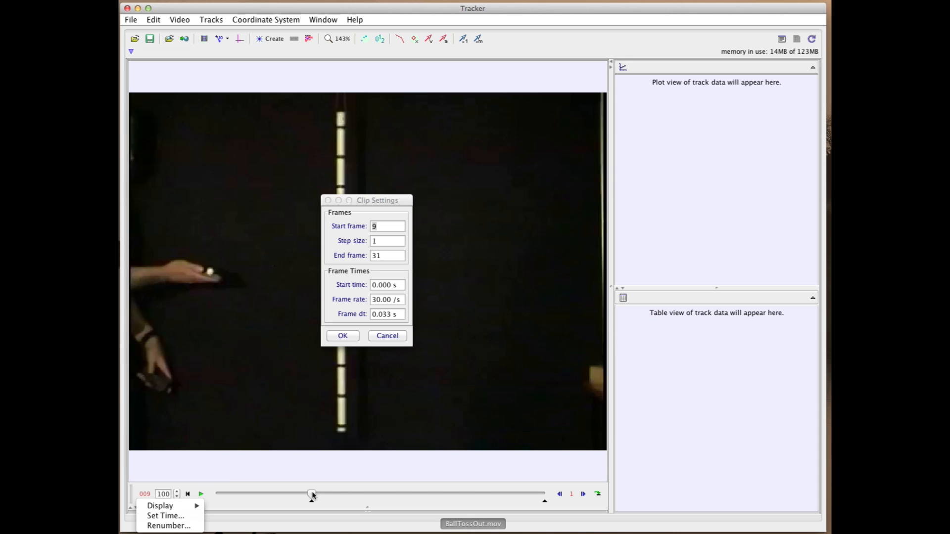
Scrub to the ball late in its flight, set the clip's end frame to 25 and accept the clip settings.
{"action": "left_click_drag", "start_coordinate": [311, 492], "coordinate": [481, 495]}
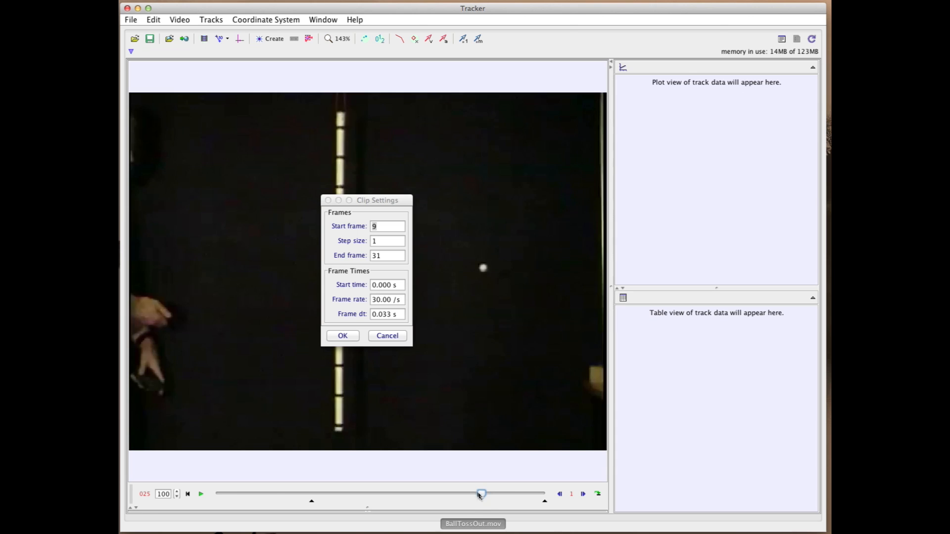
{"action": "left_click", "coordinate": [381, 255]}
{"action": "double_click", "coordinate": [374, 256]}
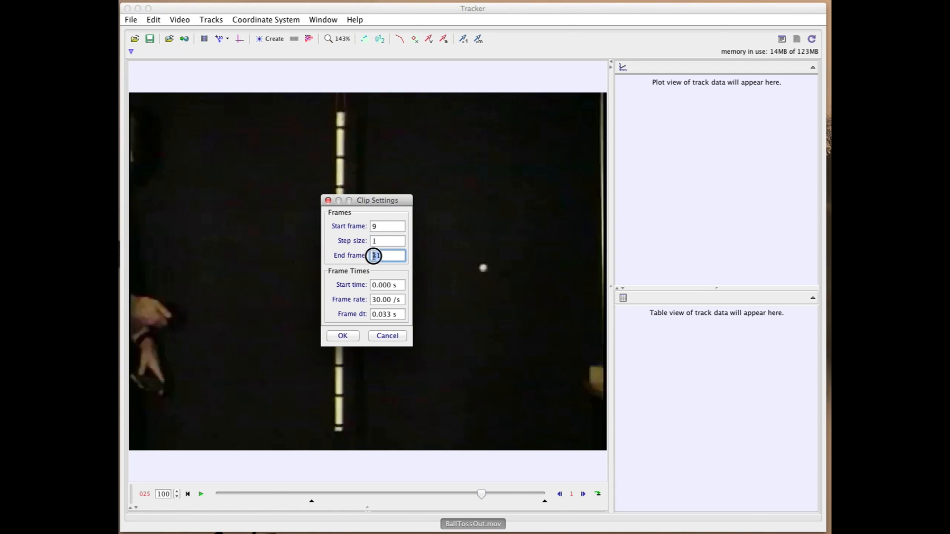
{"action": "left_click", "coordinate": [145, 495]}
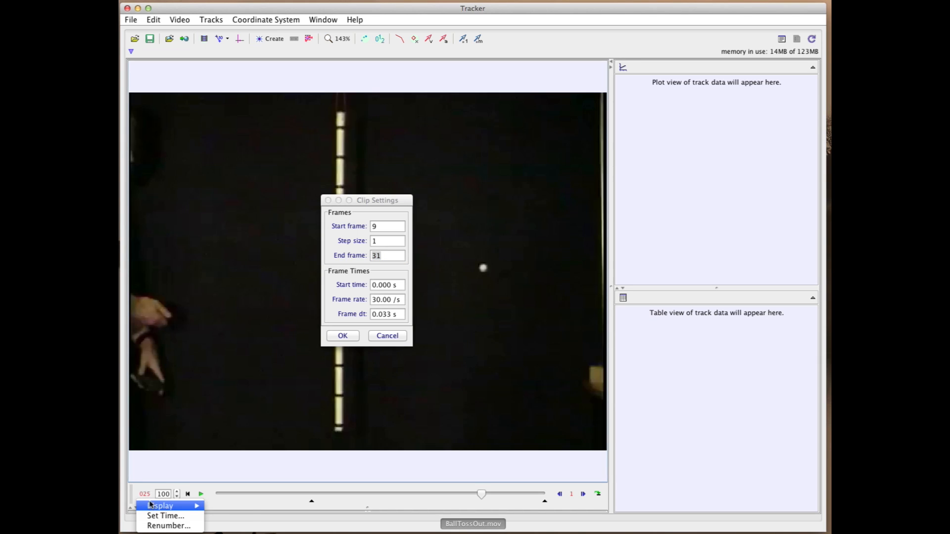
{"action": "mouse_move", "coordinate": [151, 508]}
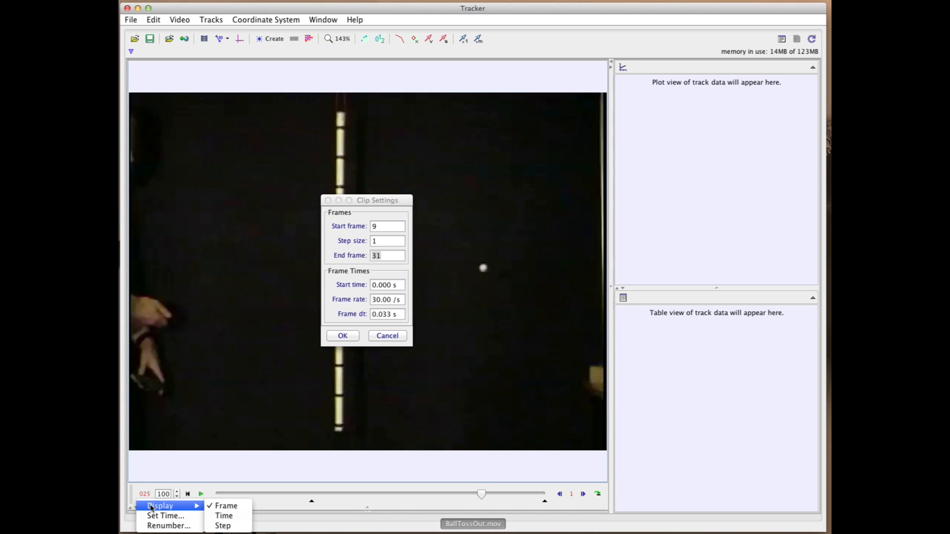
{"action": "left_click", "coordinate": [392, 257]}
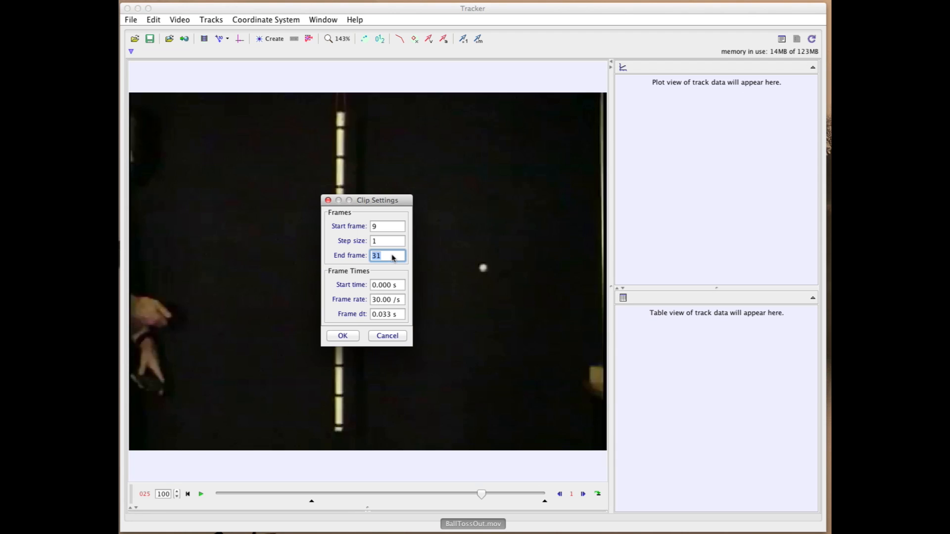
{"action": "type", "text": "25"}
{"action": "left_click", "coordinate": [344, 336]}
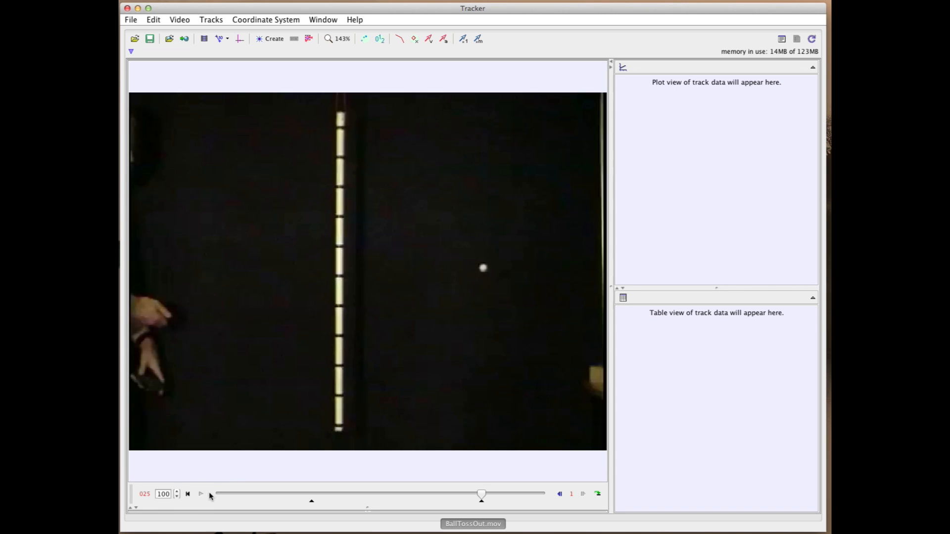
Return to the clip's start frame and place the origin of the coordinate axes on the ball in the hand.
{"action": "left_click", "coordinate": [561, 494]}
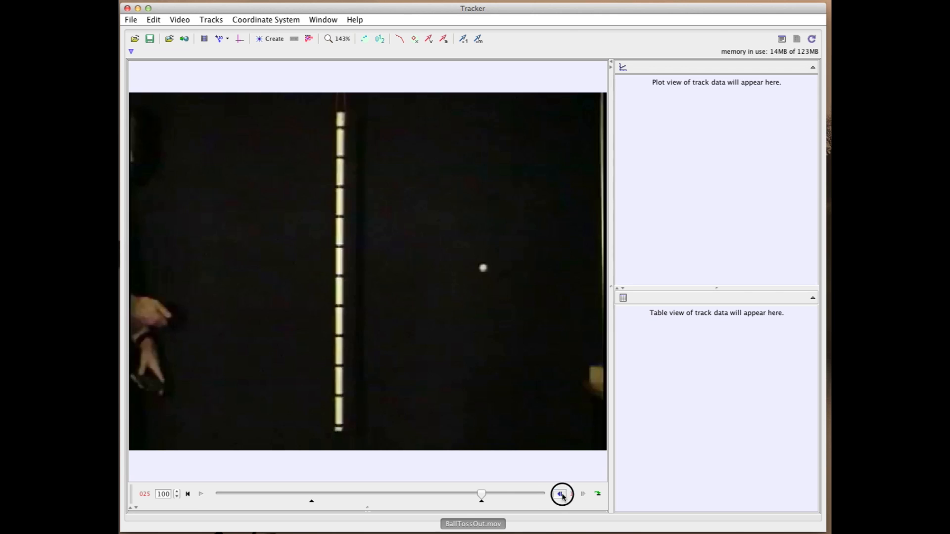
{"action": "left_click", "coordinate": [188, 494]}
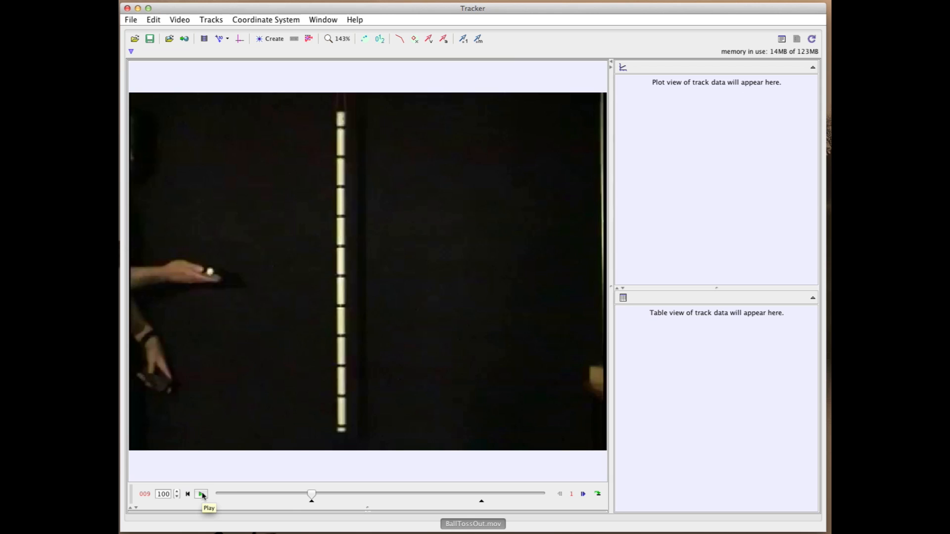
{"action": "left_click", "coordinate": [265, 167]}
{"action": "left_click", "coordinate": [274, 263]}
{"action": "left_click", "coordinate": [239, 39]}
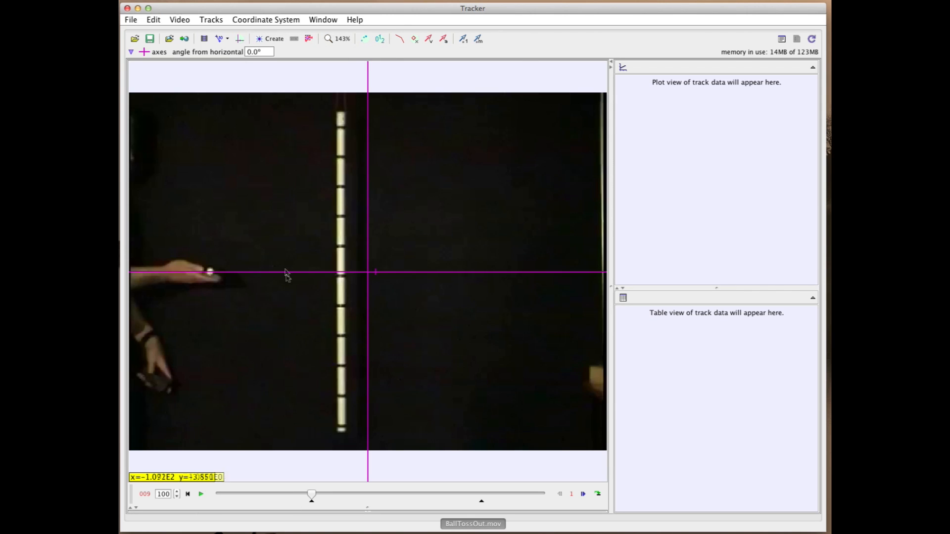
{"action": "left_click_drag", "start_coordinate": [369, 273], "coordinate": [210, 272]}
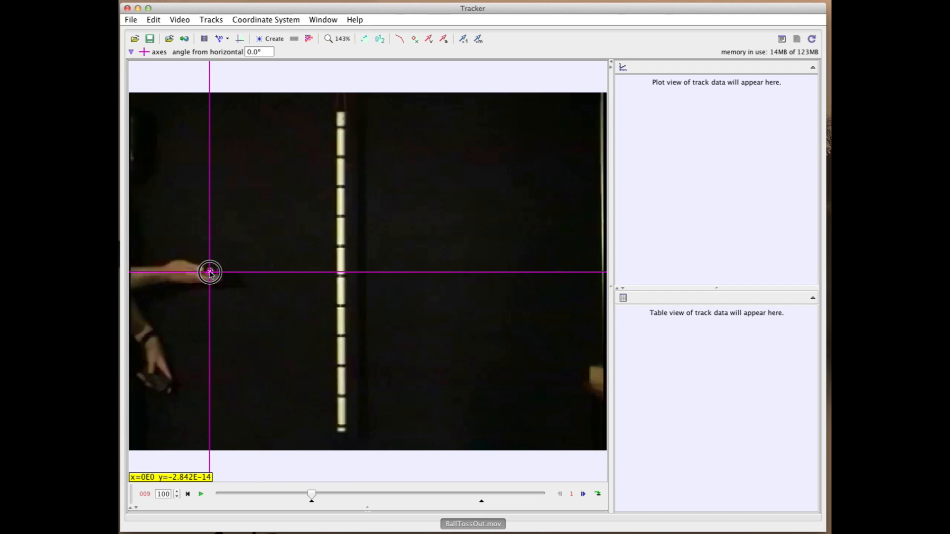
Add a calibration stick and align it with the vertical rod, from its uppermost dark mark to its lowest one.
{"action": "left_click", "coordinate": [218, 39]}
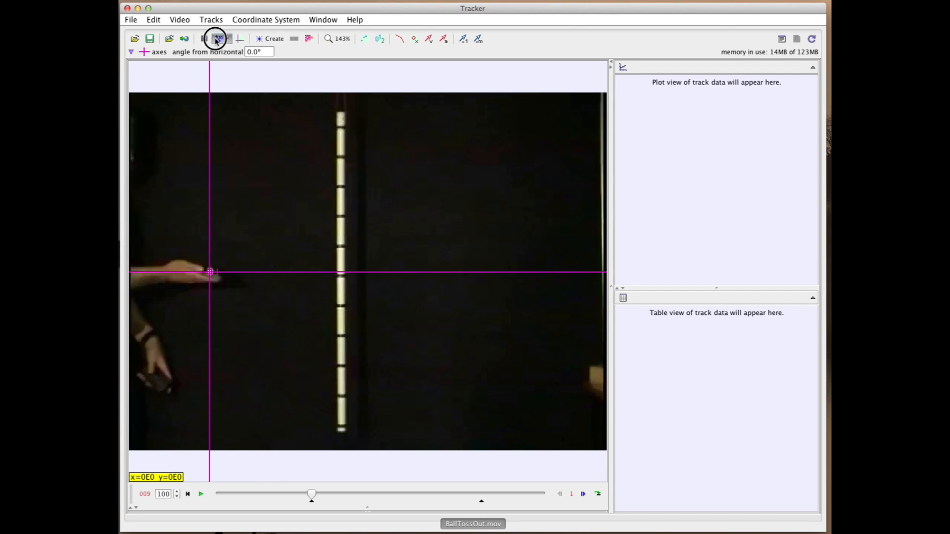
{"action": "left_click", "coordinate": [353, 138]}
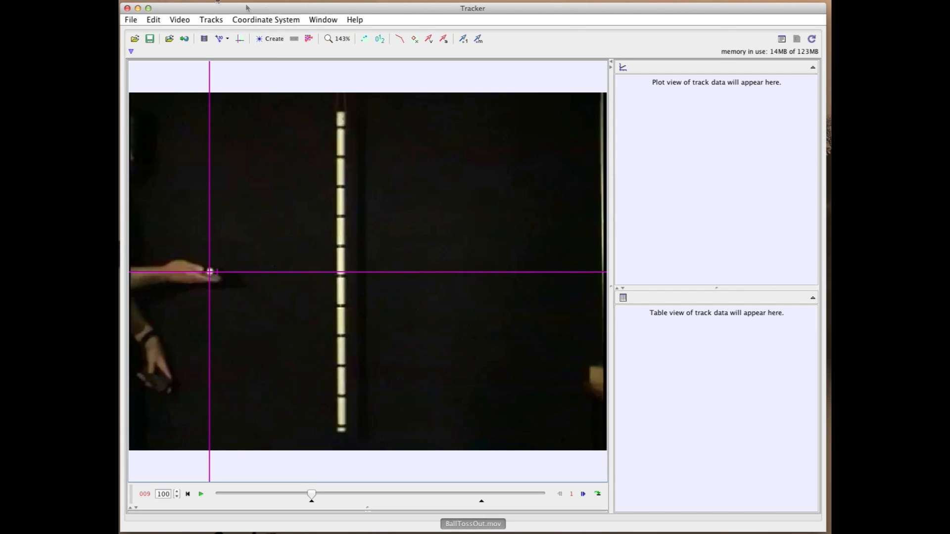
{"action": "left_click", "coordinate": [228, 40]}
{"action": "left_click", "coordinate": [292, 50]}
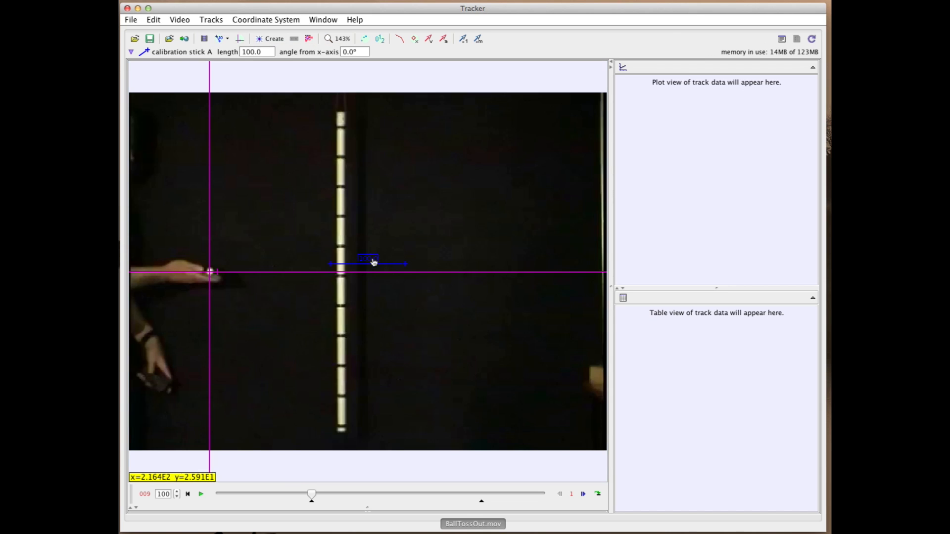
{"action": "left_click", "coordinate": [380, 178]}
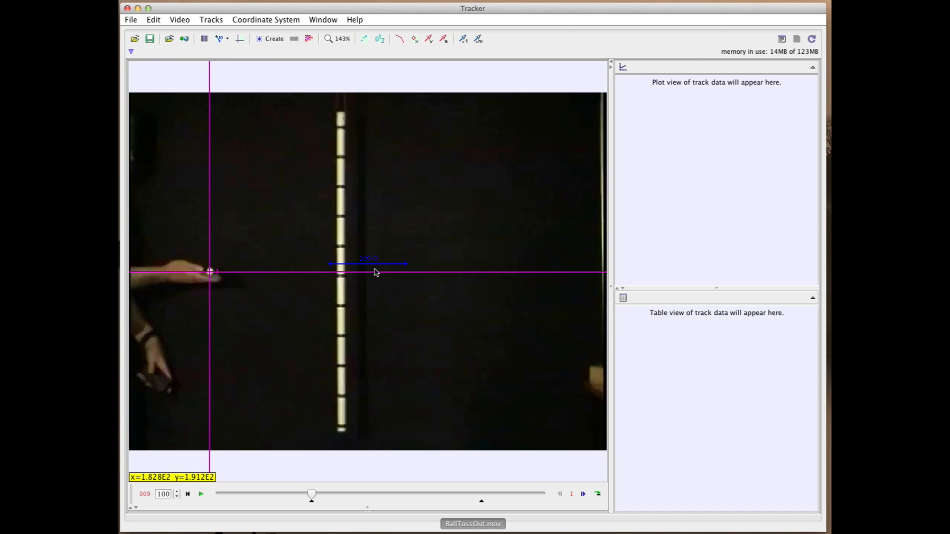
{"action": "left_click_drag", "start_coordinate": [380, 264], "coordinate": [340, 397]}
{"action": "left_click_drag", "start_coordinate": [342, 436], "coordinate": [342, 428]}
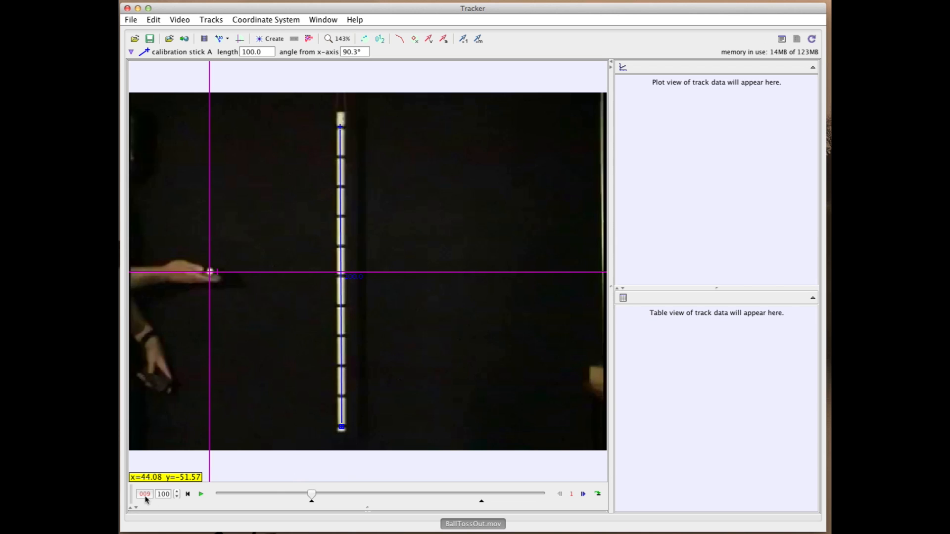
Preview the trimmed clip, and create a point mass track for the ball at the start frame.
{"action": "left_click", "coordinate": [200, 494]}
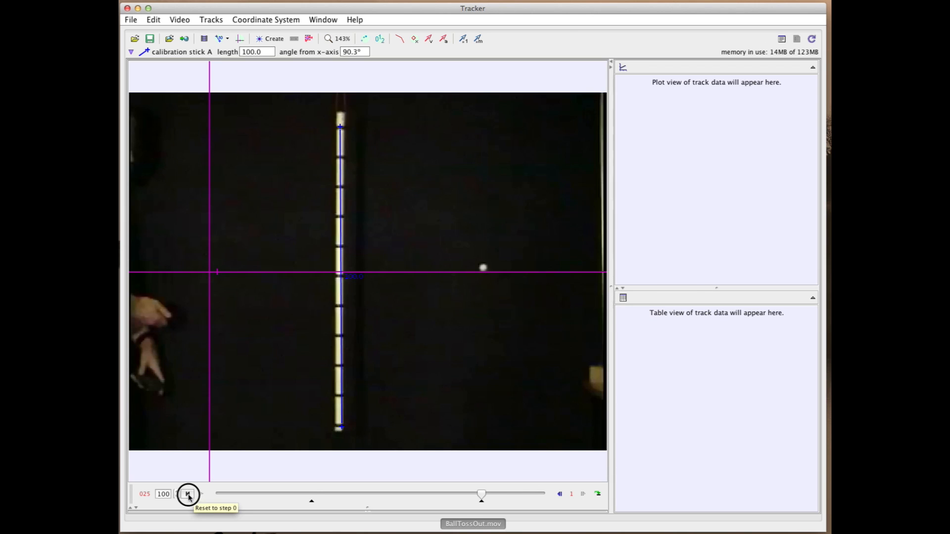
{"action": "left_click", "coordinate": [188, 495]}
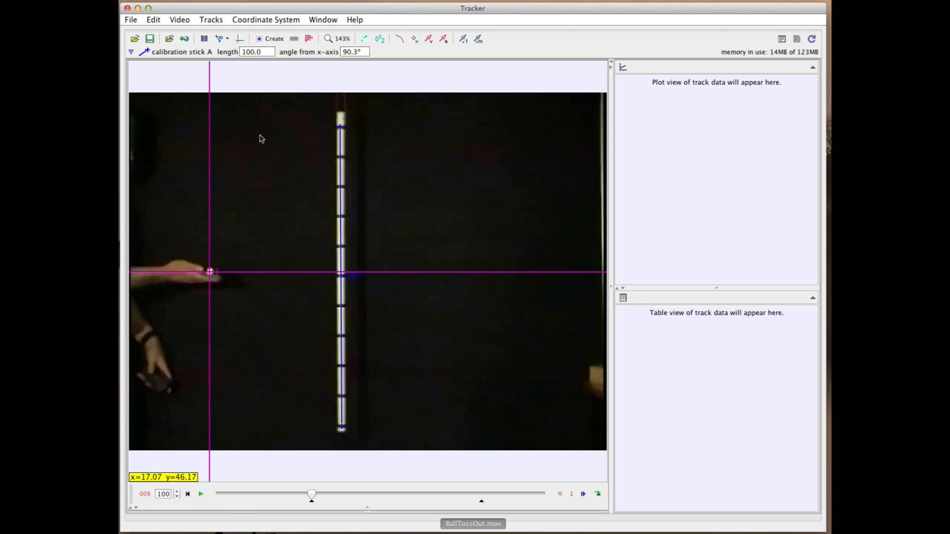
{"action": "left_click", "coordinate": [269, 39]}
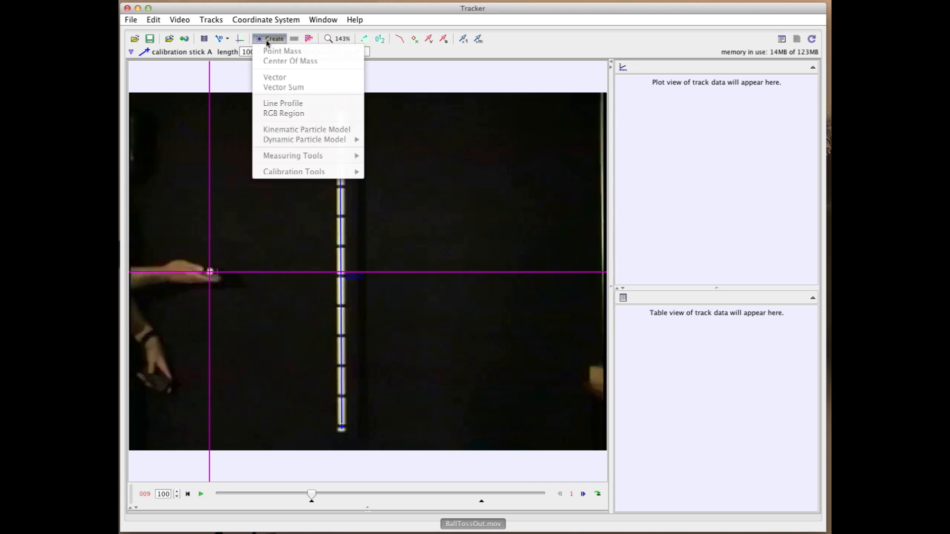
{"action": "left_click", "coordinate": [307, 52]}
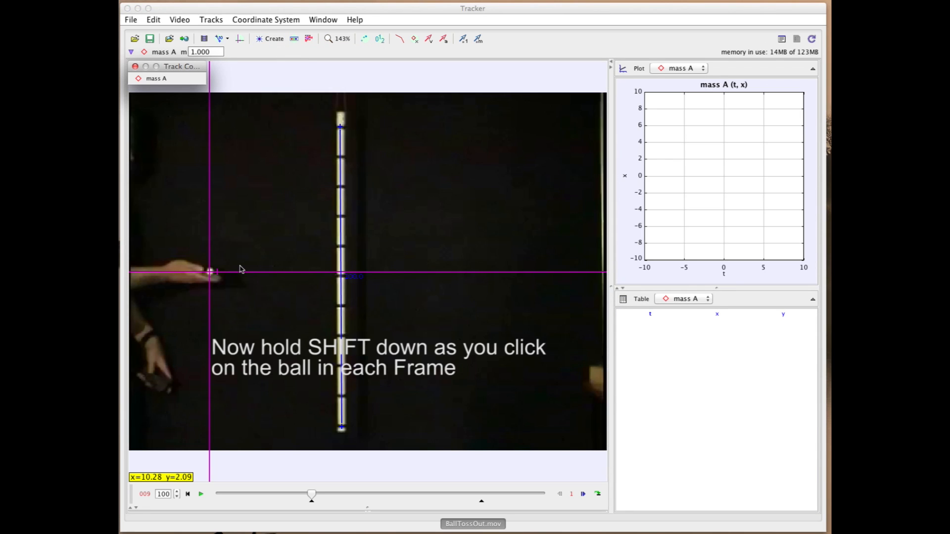
Mark the ball's position for mass A in every frame from 9 to 25, and replay the tracked clip from its start.
{"action": "left_click", "coordinate": [210, 272], "text": "shift"}
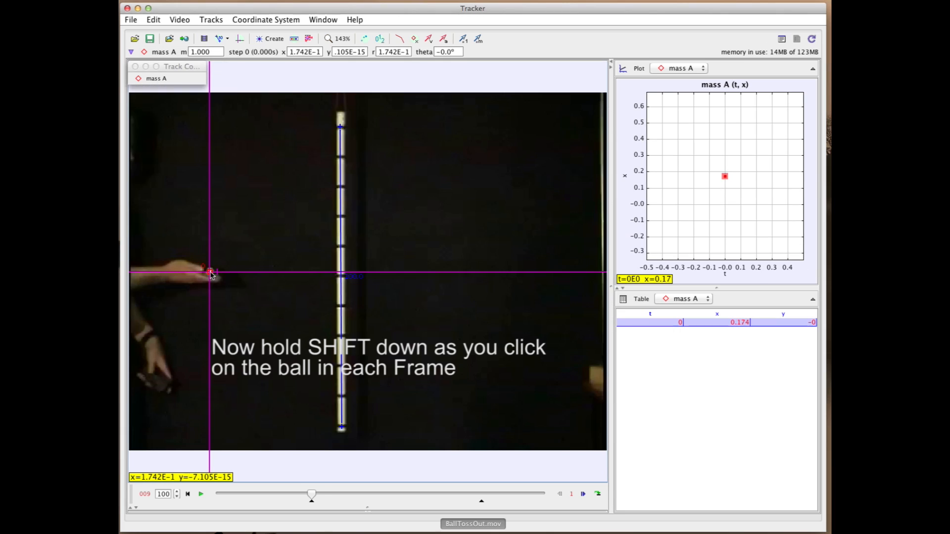
{"action": "left_click", "coordinate": [228, 246], "text": "shift"}
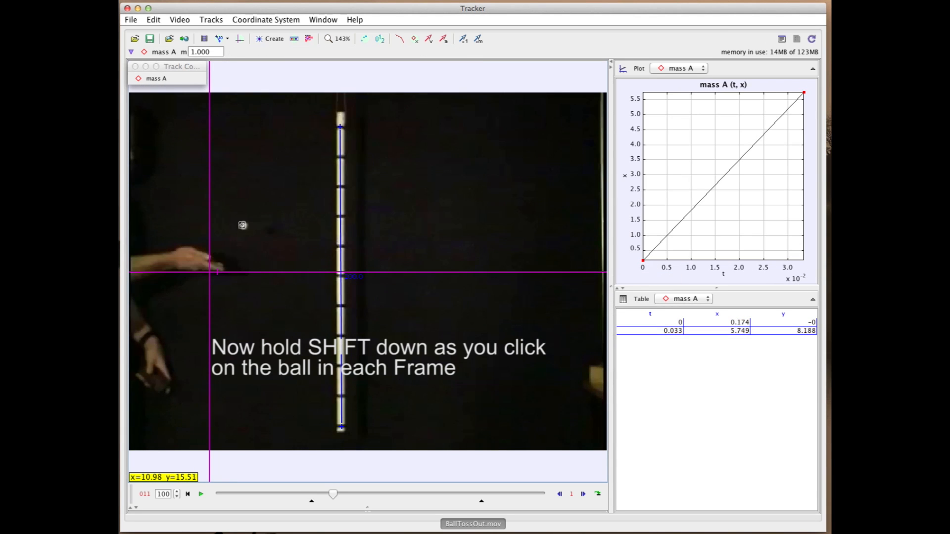
{"action": "left_click", "coordinate": [244, 226], "text": "shift"}
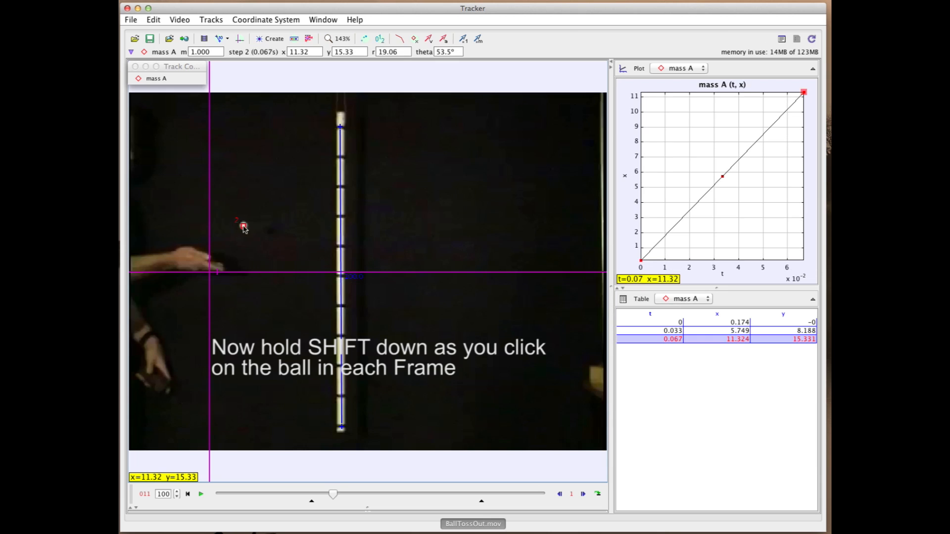
{"action": "left_click", "coordinate": [261, 208], "text": "shift"}
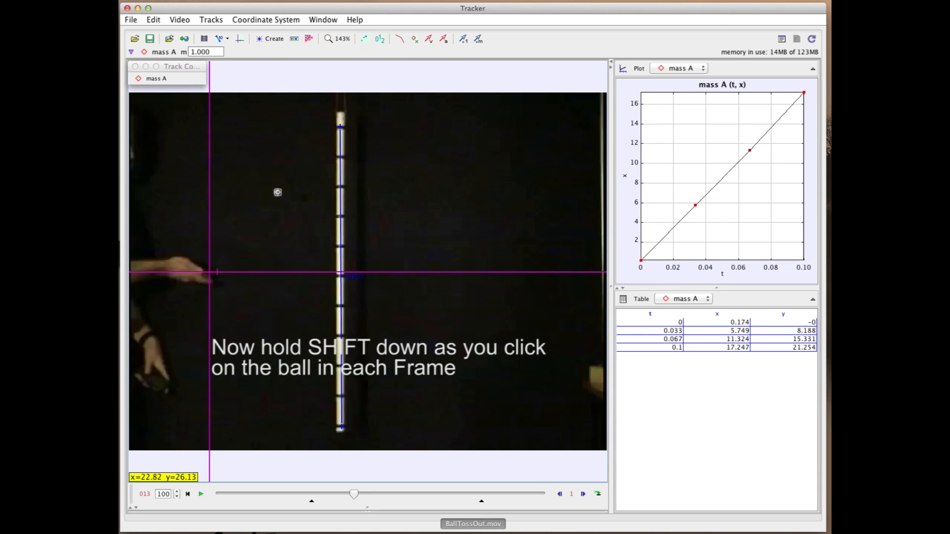
{"action": "left_click", "coordinate": [278, 192], "text": "shift"}
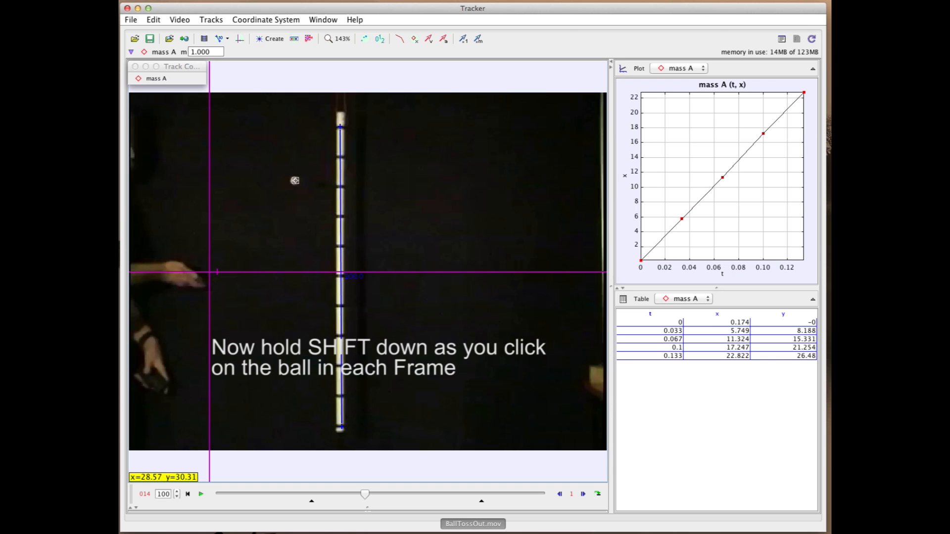
{"action": "left_click", "coordinate": [294, 181], "text": "shift"}
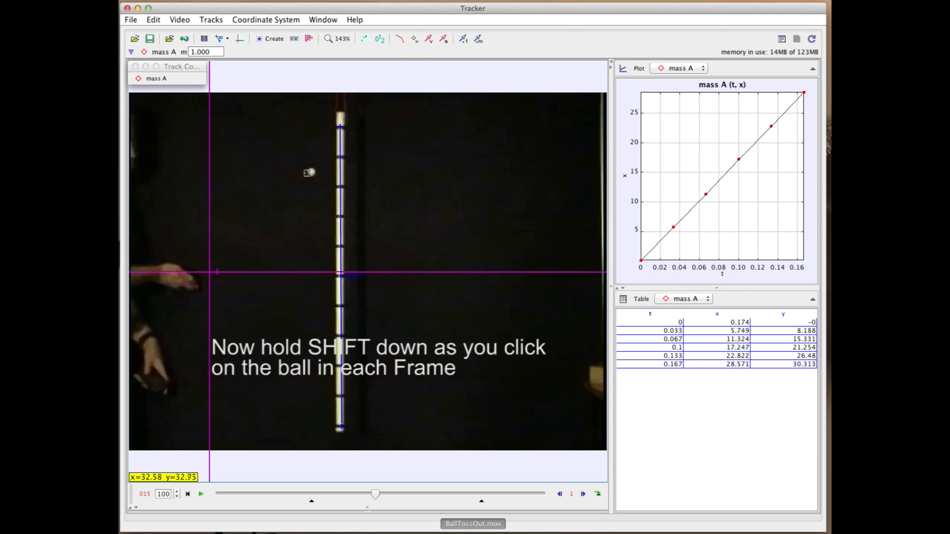
{"action": "left_click", "coordinate": [311, 172], "text": "shift"}
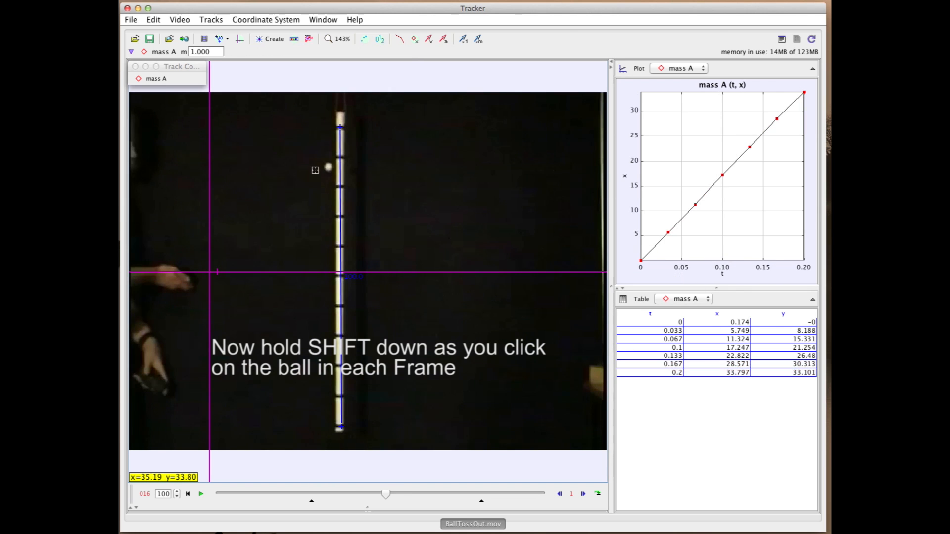
{"action": "left_click", "coordinate": [329, 167], "text": "shift"}
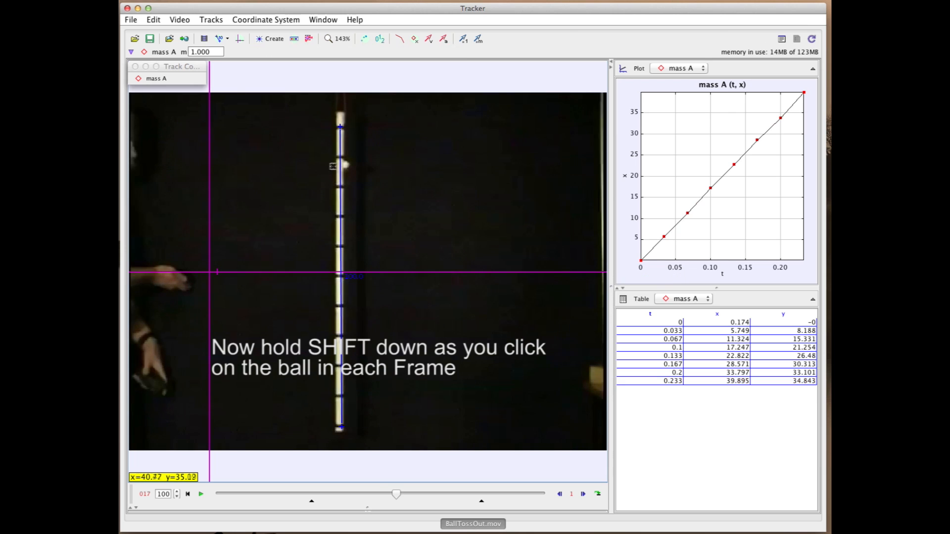
{"action": "left_click", "coordinate": [346, 165], "text": "shift"}
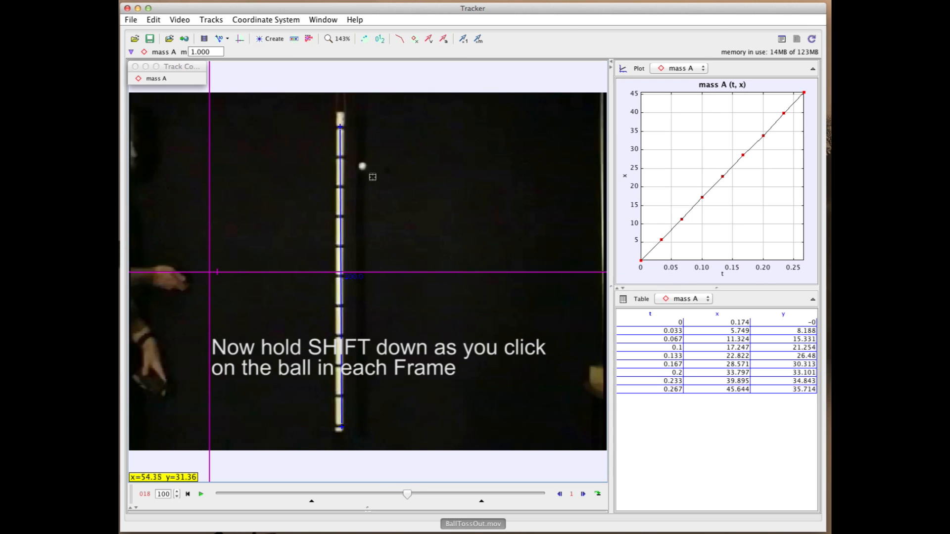
{"action": "left_click", "coordinate": [362, 167], "text": "shift"}
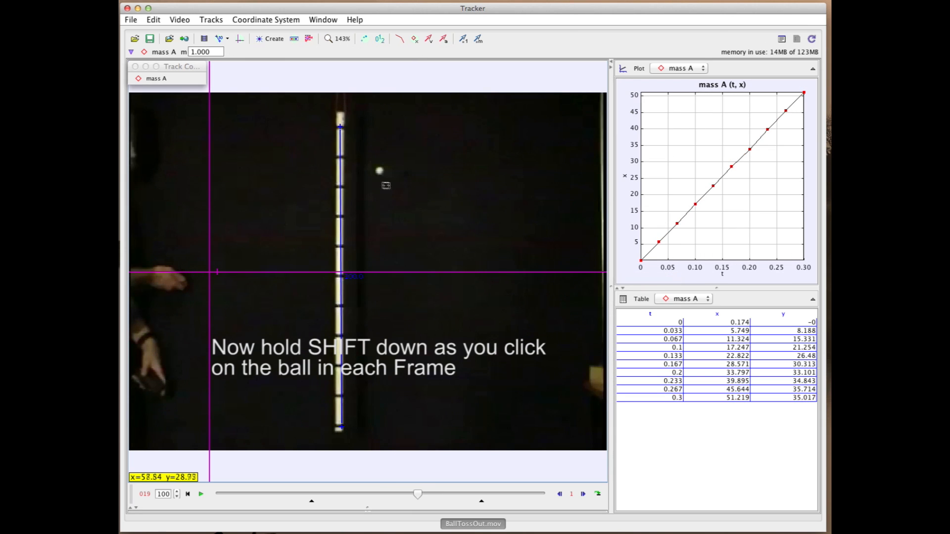
{"action": "left_click", "coordinate": [380, 172], "text": "shift"}
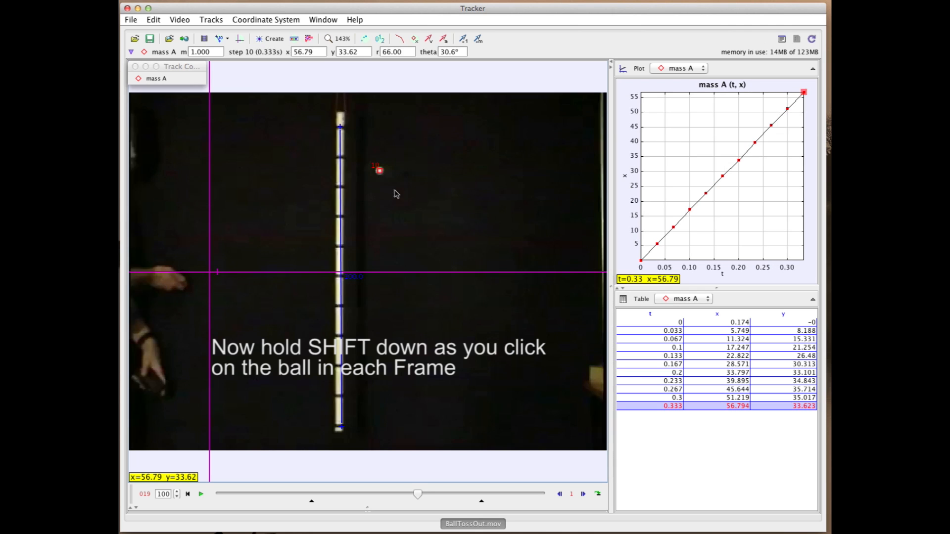
{"action": "left_click", "coordinate": [396, 178], "text": "shift"}
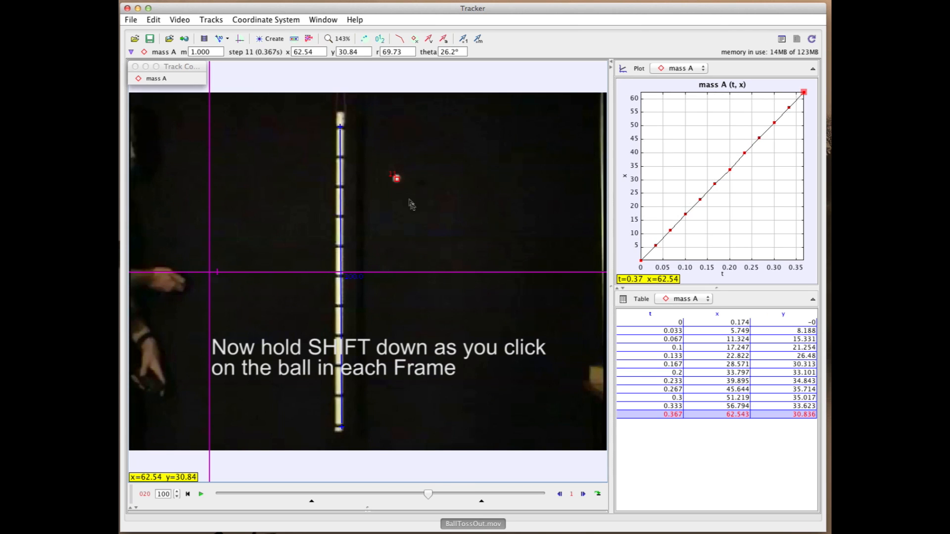
{"action": "left_click", "coordinate": [414, 190], "text": "shift"}
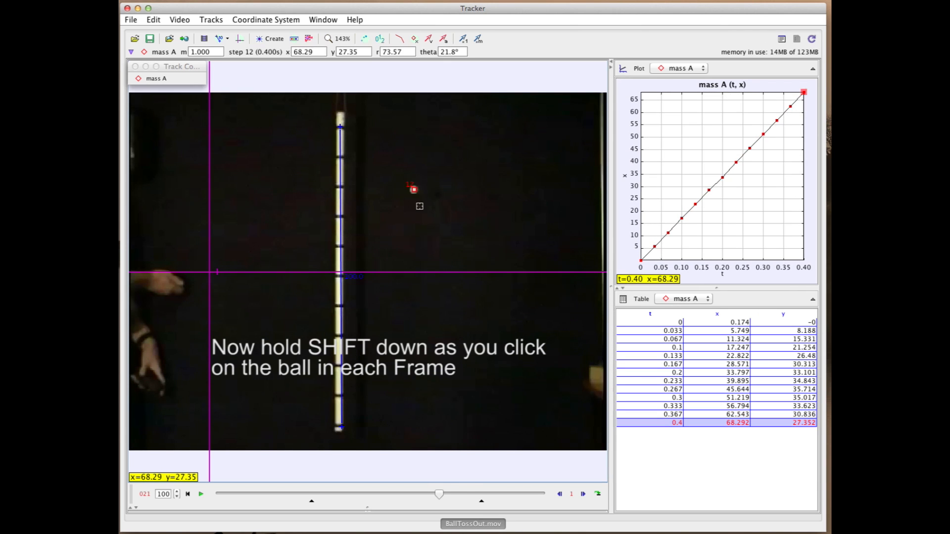
{"action": "left_click", "coordinate": [431, 204], "text": "shift"}
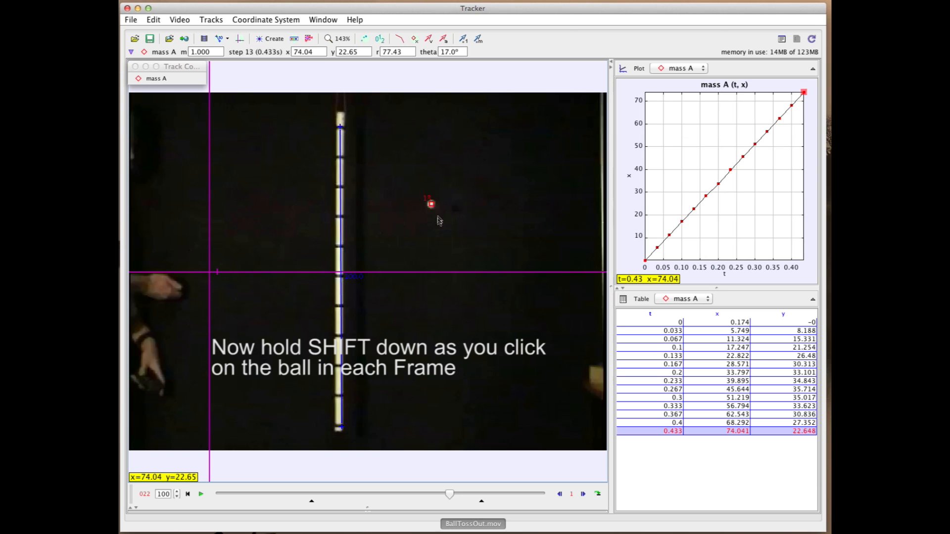
{"action": "left_click", "coordinate": [450, 226], "text": "shift"}
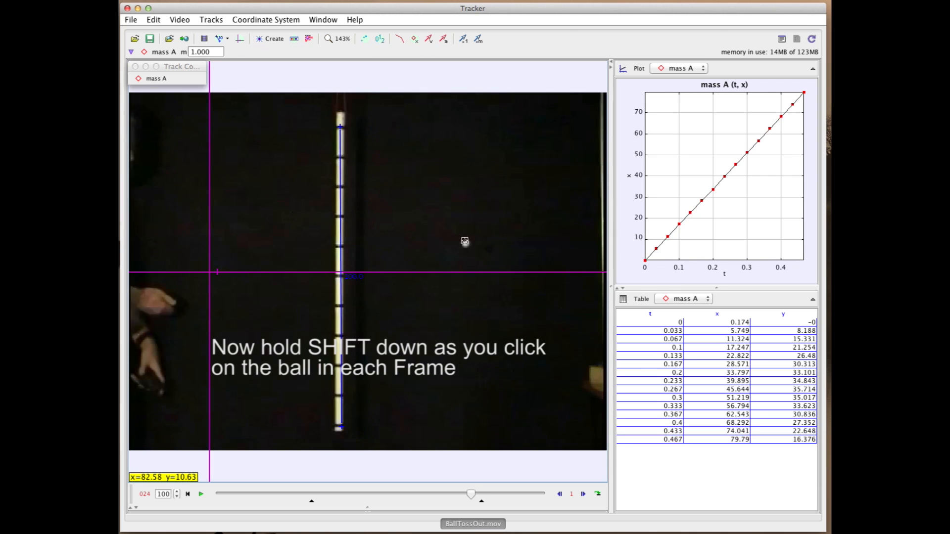
{"action": "left_click", "coordinate": [465, 244], "text": "shift"}
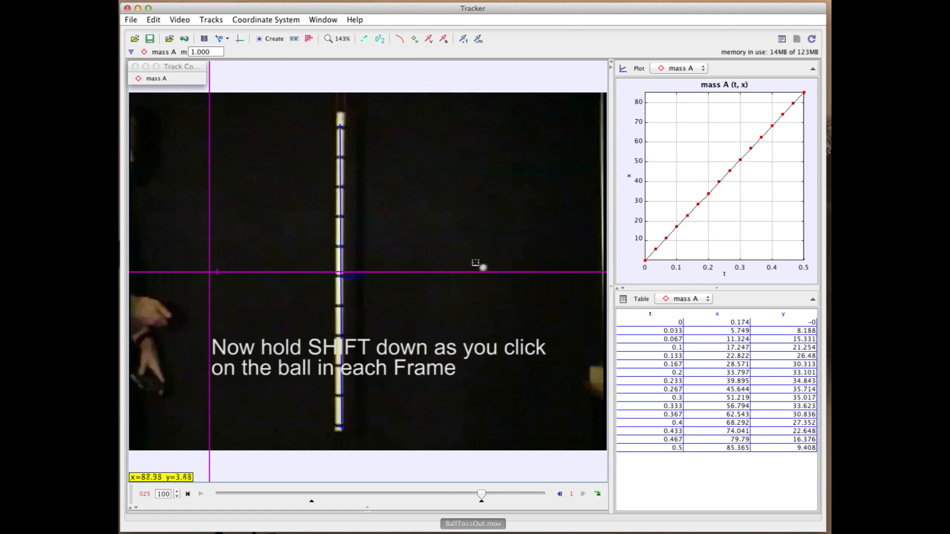
{"action": "left_click", "coordinate": [483, 268], "text": "shift"}
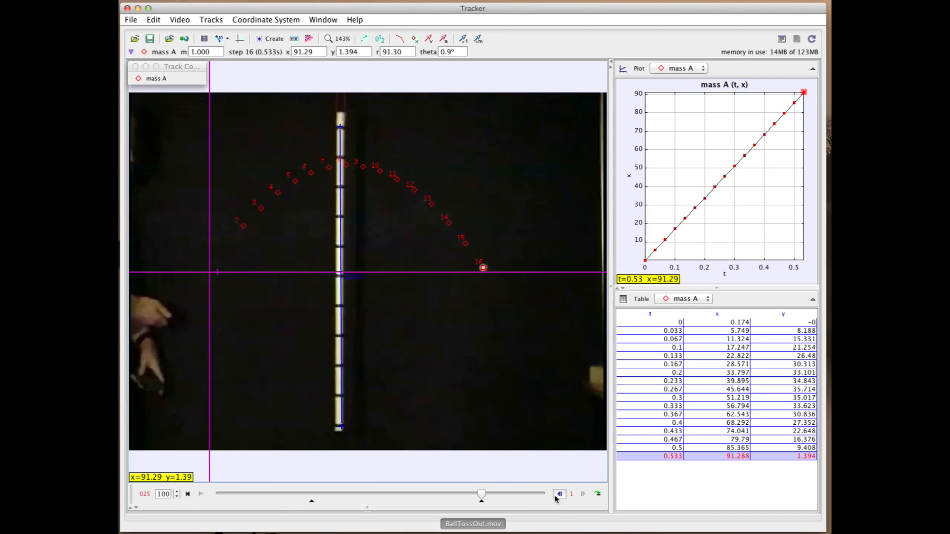
{"action": "left_click", "coordinate": [187, 494]}
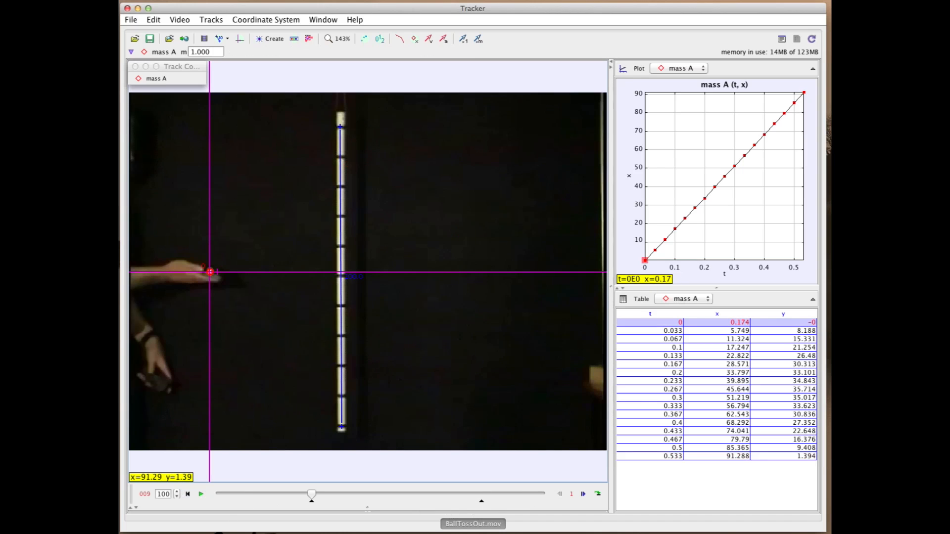
{"action": "left_click", "coordinate": [200, 494]}
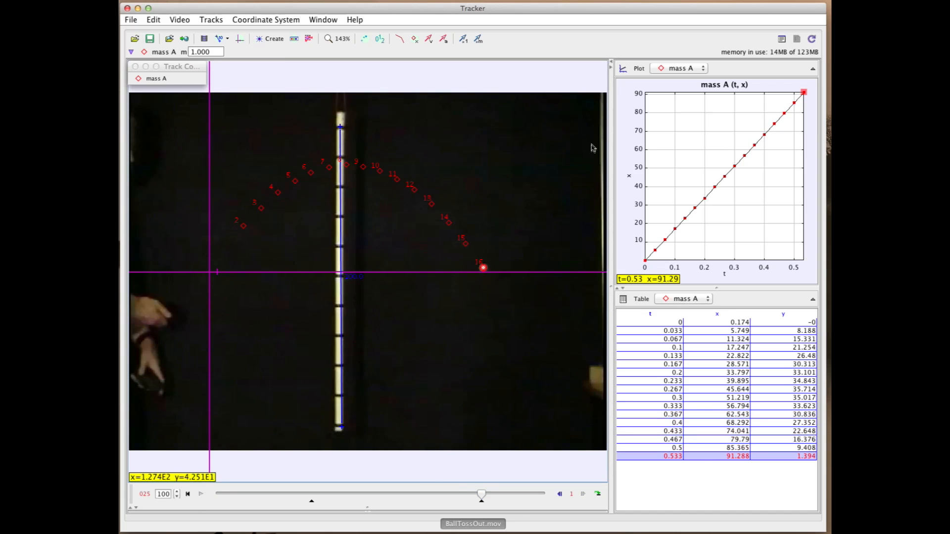
Change the mass A plot's vertical variable to y and extend the vertical axis slightly above the curve's peak.
{"action": "left_click", "coordinate": [629, 176]}
{"action": "left_click", "coordinate": [634, 185]}
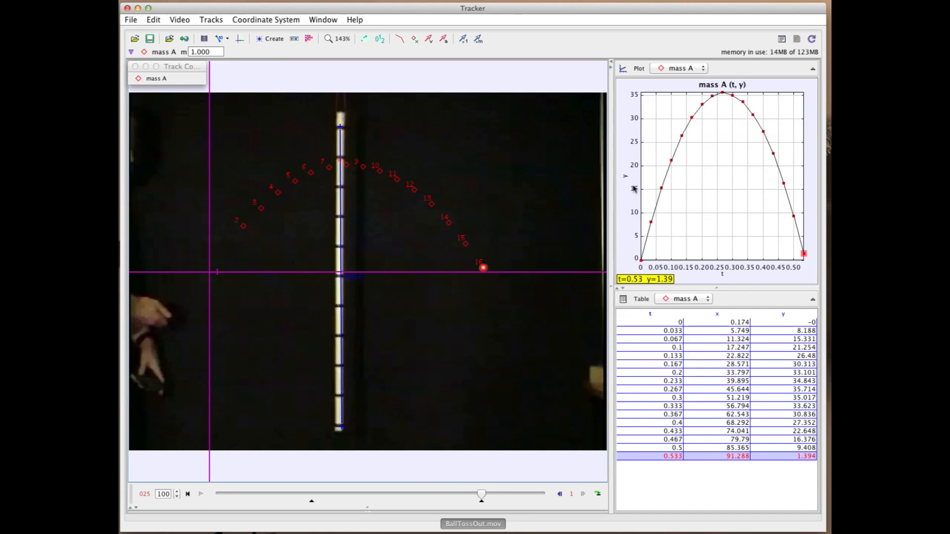
{"action": "left_click_drag", "start_coordinate": [642, 101], "coordinate": [639, 113]}
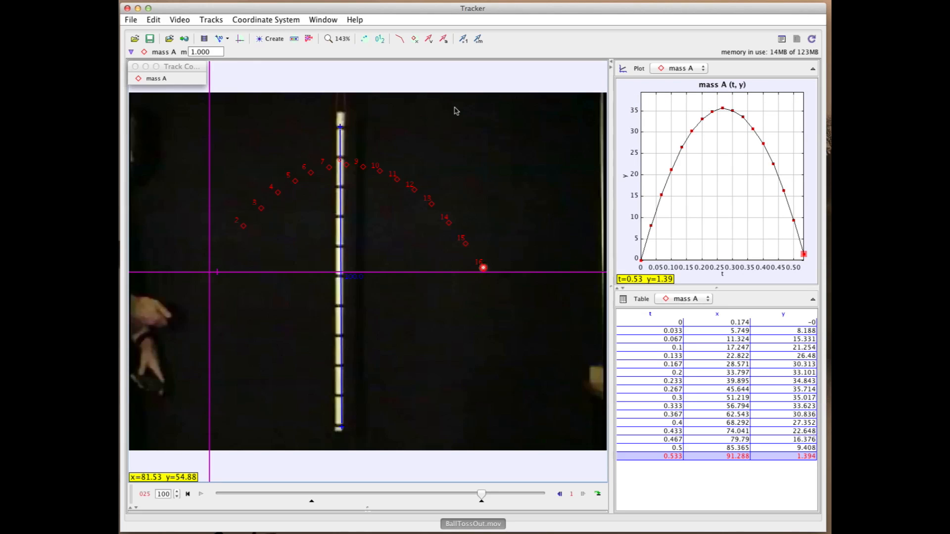
Bring up the save dialog for the Tracker file BallTossOut.trk and cancel it without saving.
{"action": "left_click", "coordinate": [155, 42]}
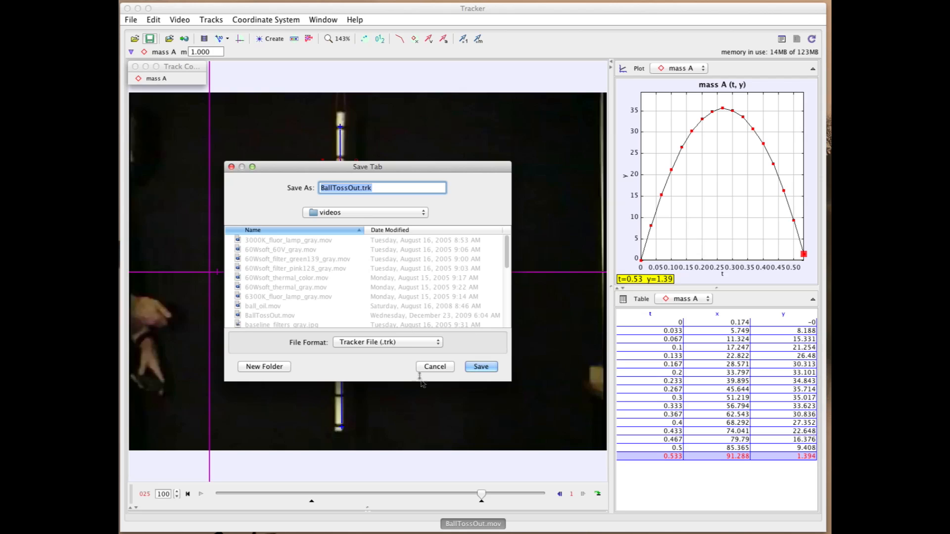
{"action": "left_click", "coordinate": [435, 367]}
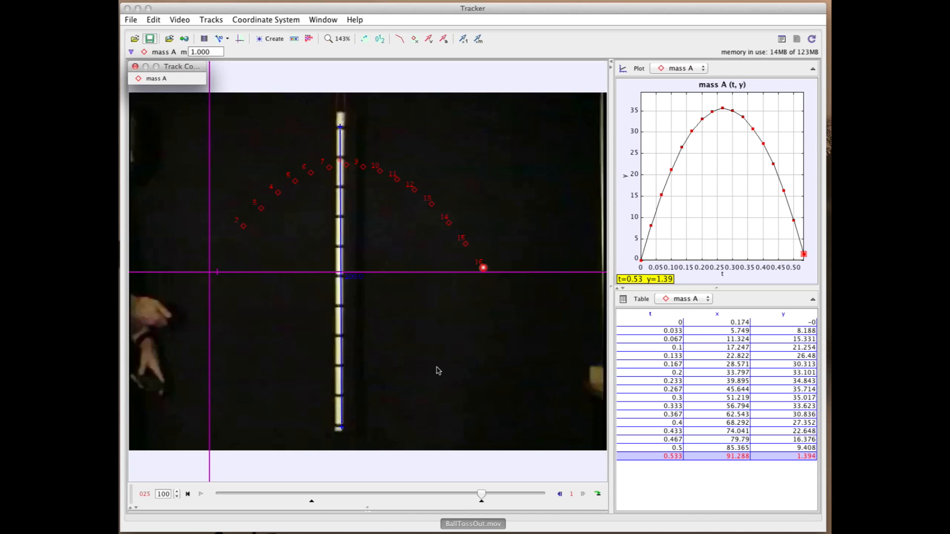